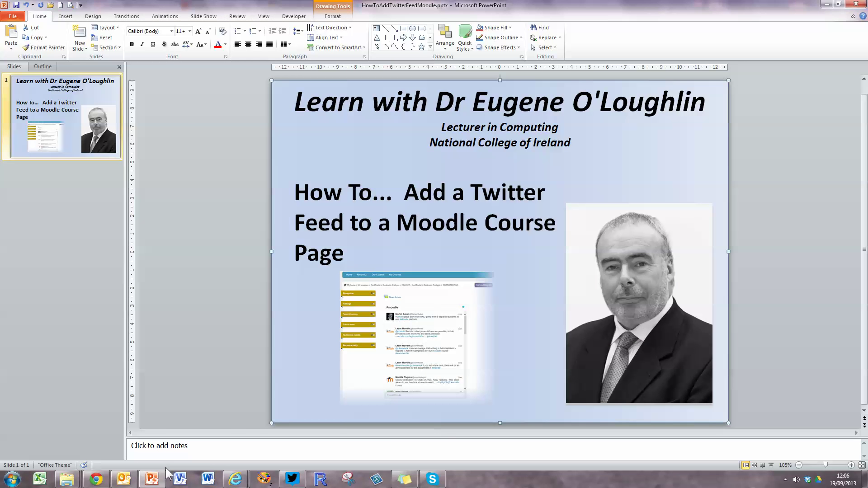
- Bring the Moodle CBANC1BUSSA course window to the front from the taskbar preview
mouse_move(235, 479)
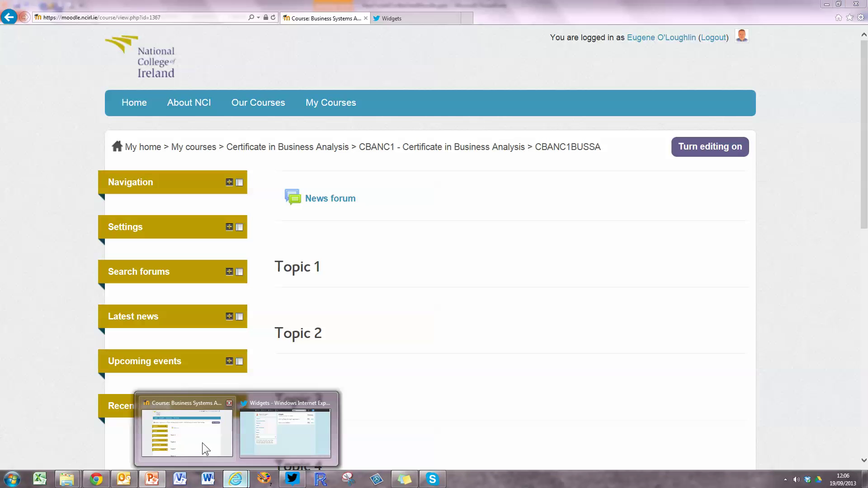
click(202, 443)
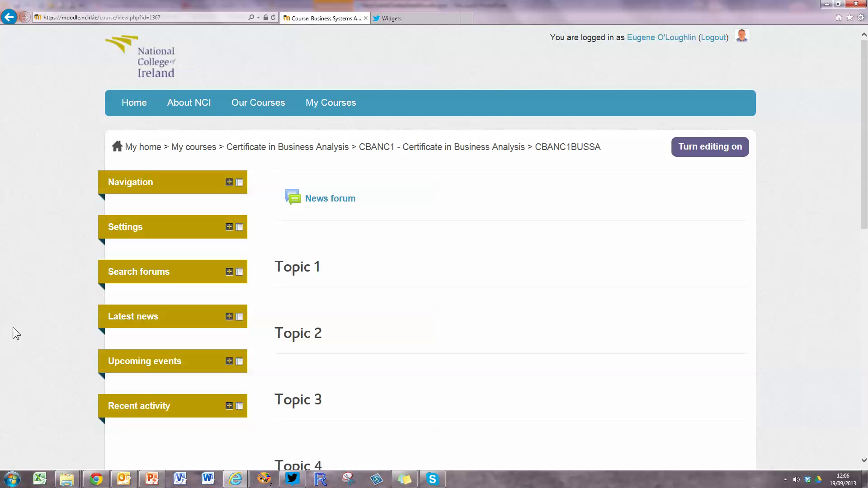
- Switch to Twitter's Widgets settings, which list the own-tweets and #HDSDA widgets
click(418, 18)
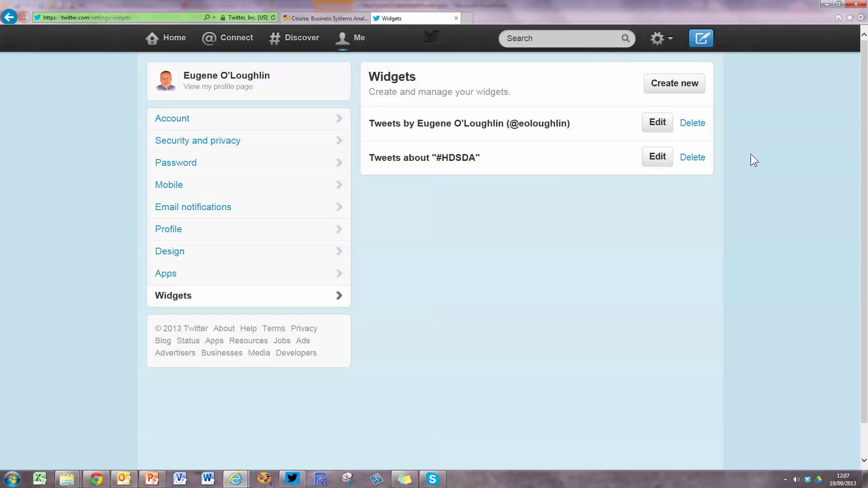
- Configure a new Search timeline widget with query #moodle, replacing #corgi, so the preview shows #moodle tweets
click(668, 87)
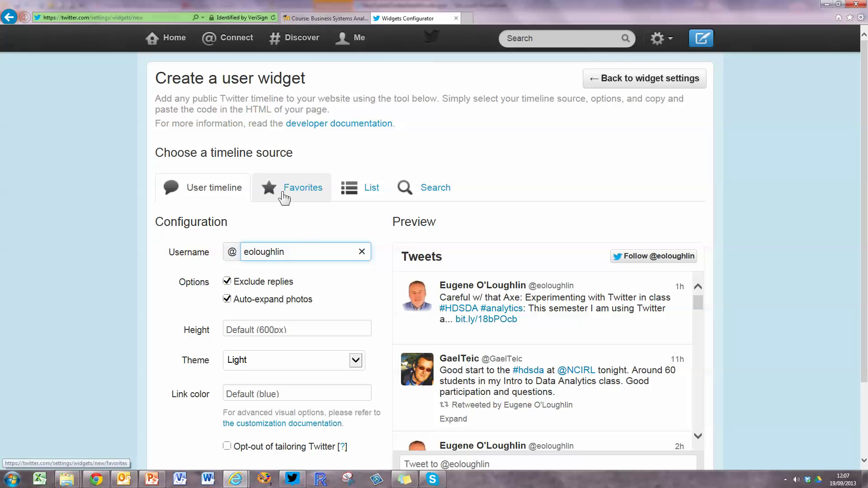
click(436, 194)
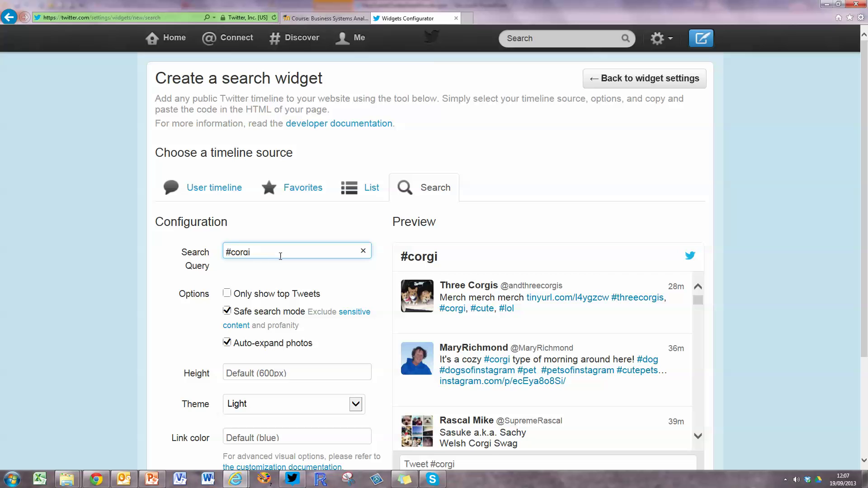
click(272, 251)
key(BackSpace)
key(BackSpace)
key(BackSpace)
key(BackSpace)
key(BackSpace)
text(moodle)
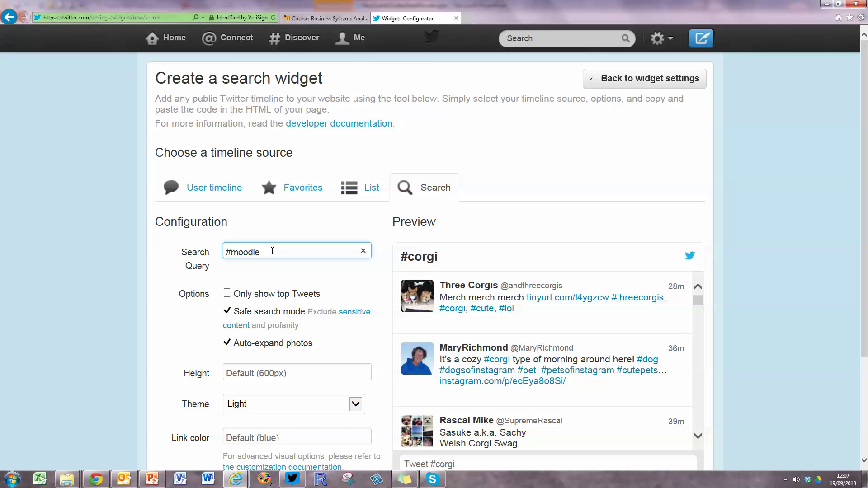
click(306, 374)
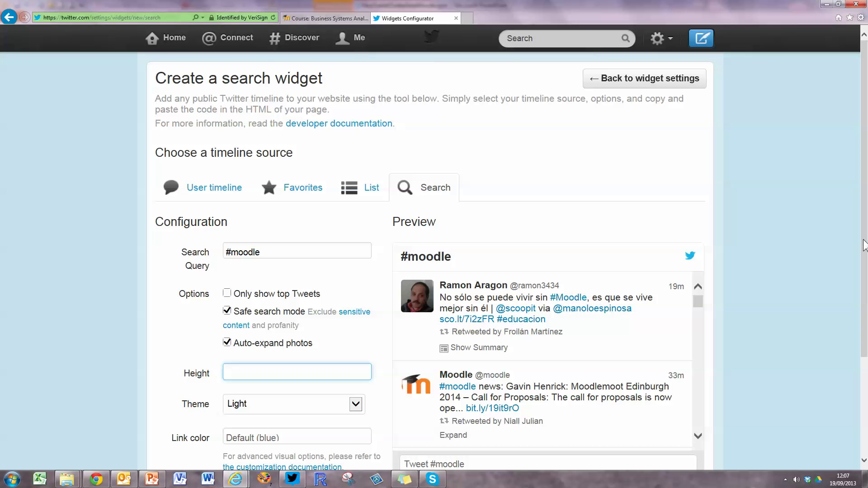
scroll(866, 297, down, 3)
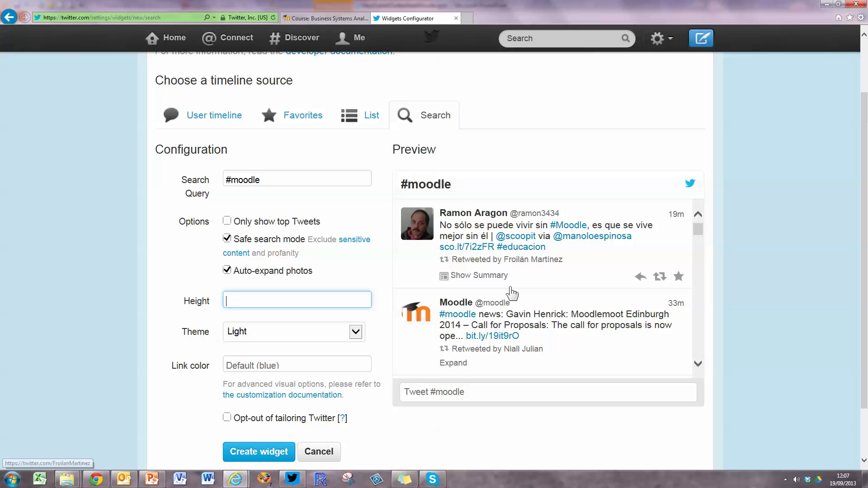
drag(698, 232, 703, 286)
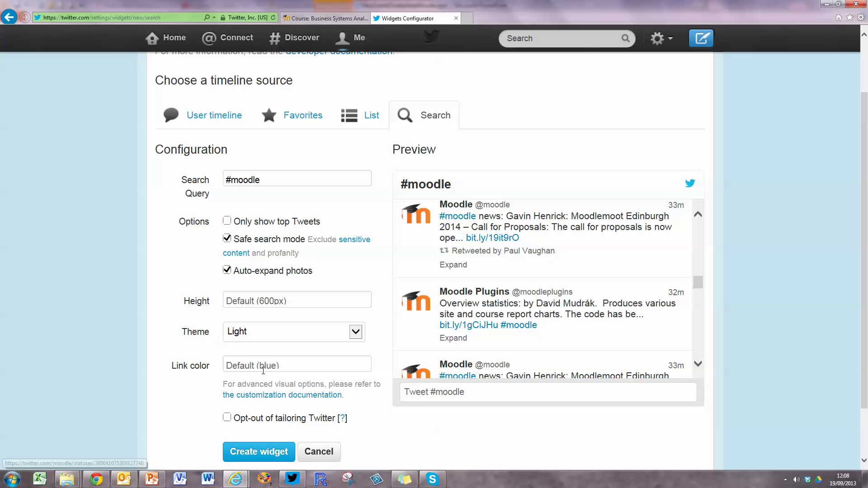
- Create the #moodle search widget and copy its generated embed code
click(267, 458)
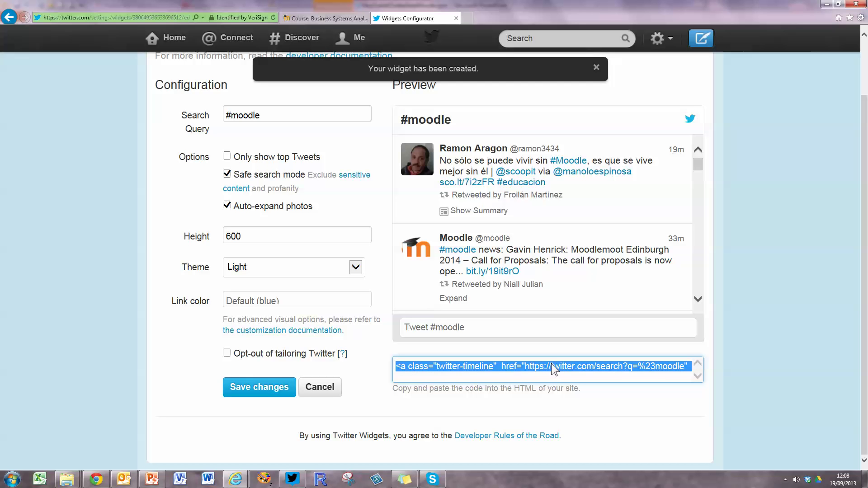
right_click(527, 367)
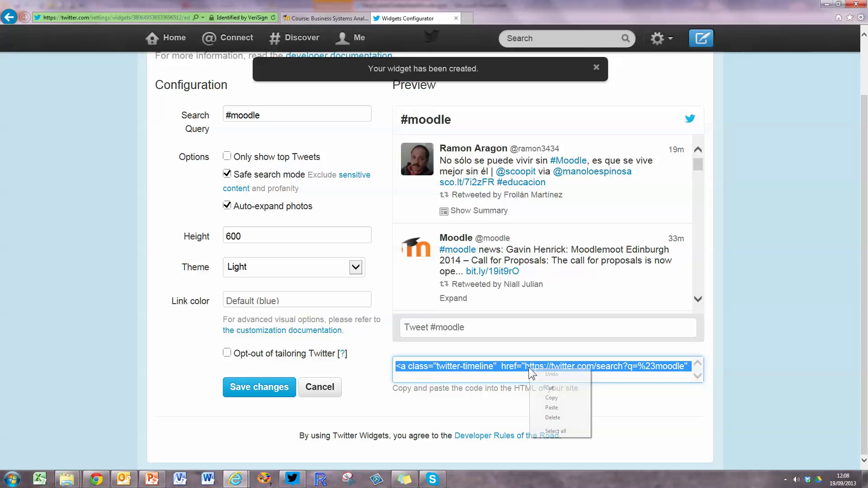
click(552, 397)
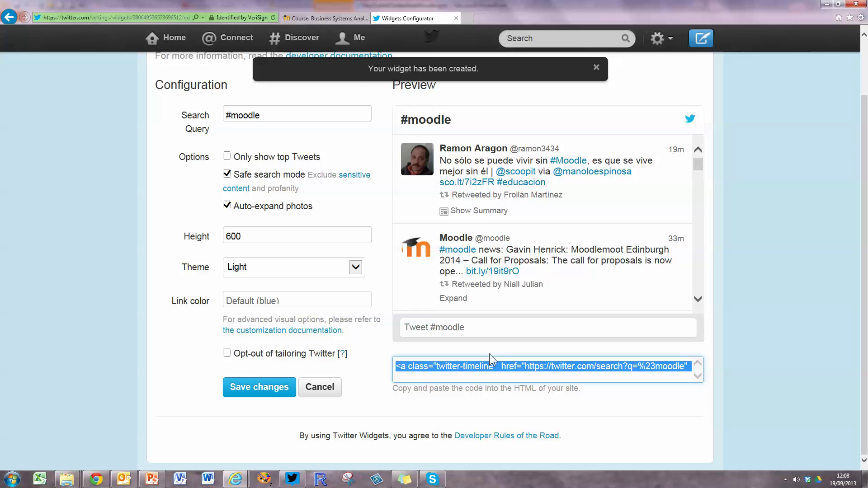
- Return to the CBANC1BUSSA course page and turn editing on
click(328, 18)
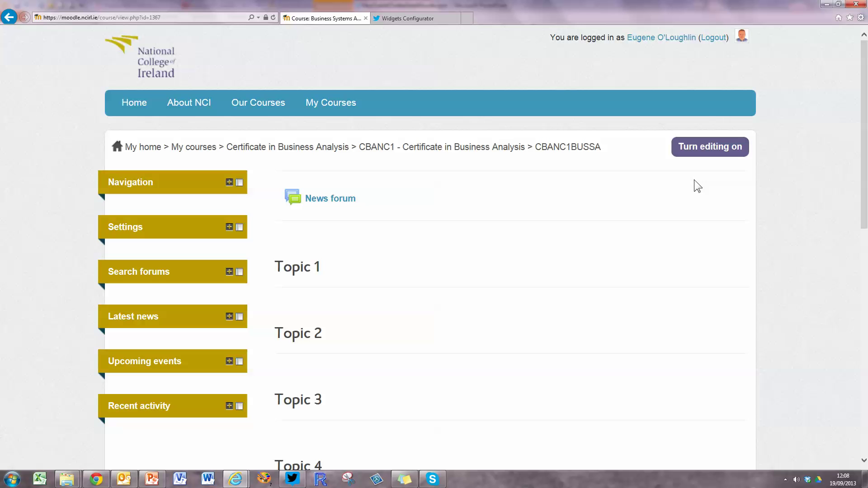
click(717, 151)
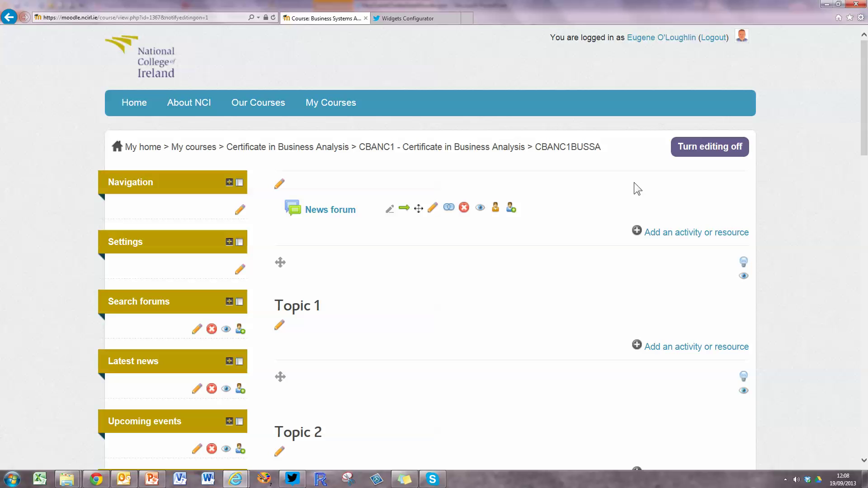
- Choose Label from the Resources list to open an empty 'Adding a new Label' form
click(692, 233)
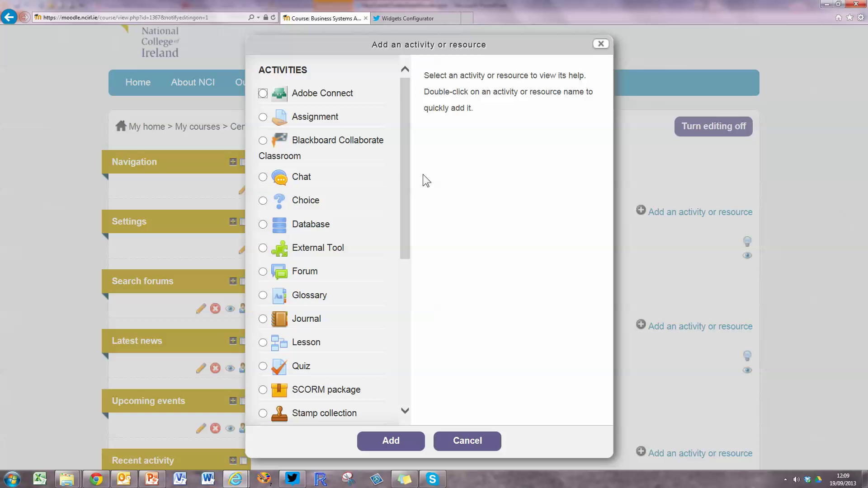
drag(403, 164, 398, 353)
click(263, 365)
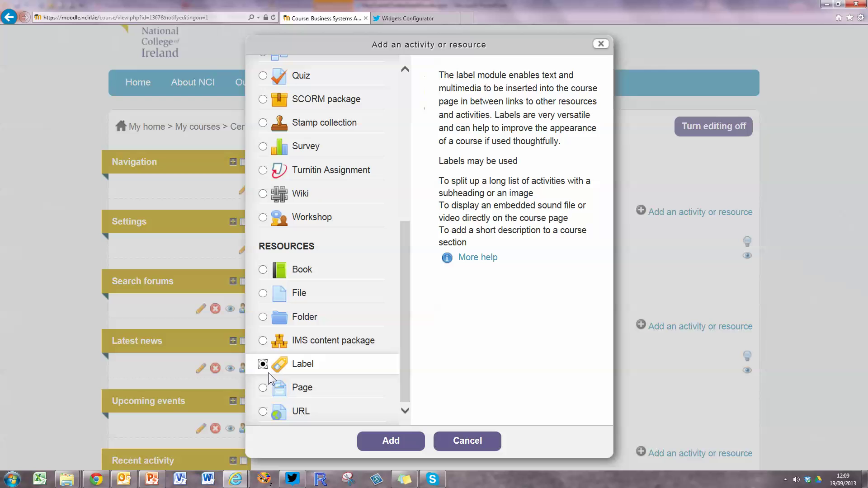
click(395, 442)
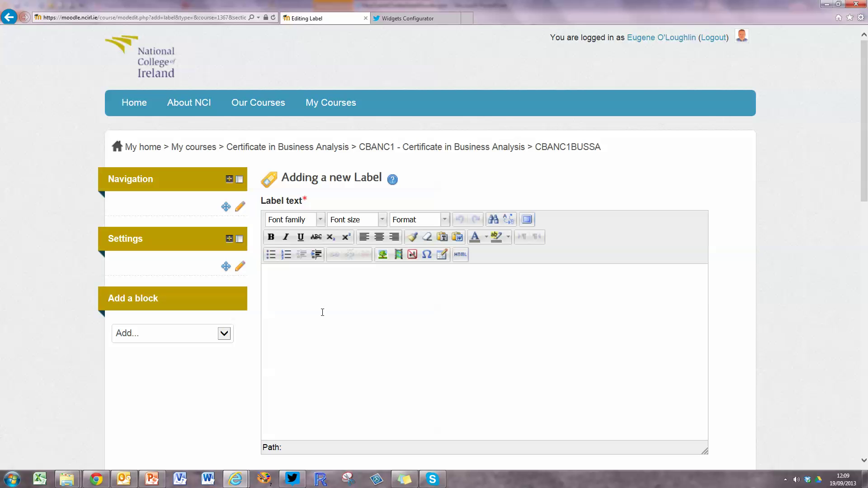
- Paste the #moodle Twitter embed code into the label's HTML source and save it to the course
click(459, 252)
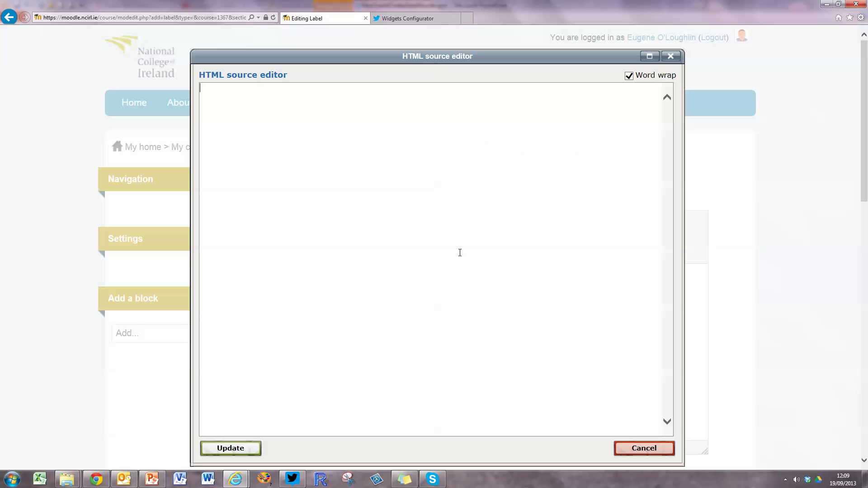
right_click(326, 108)
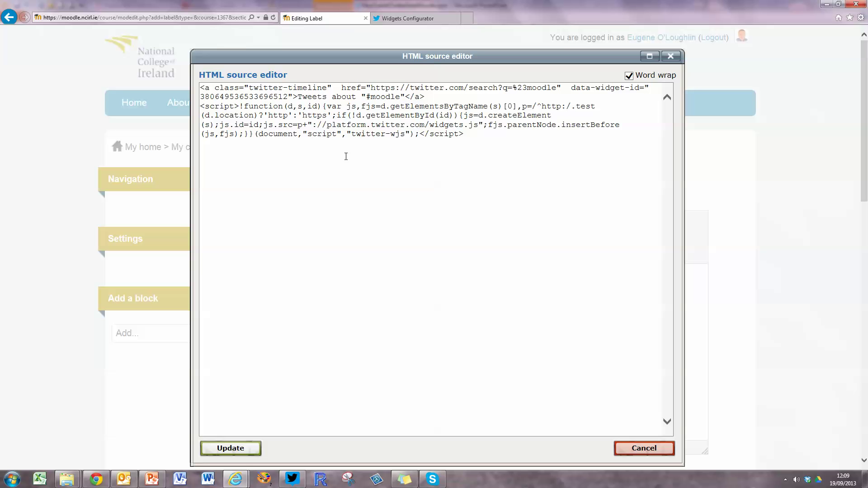
click(233, 454)
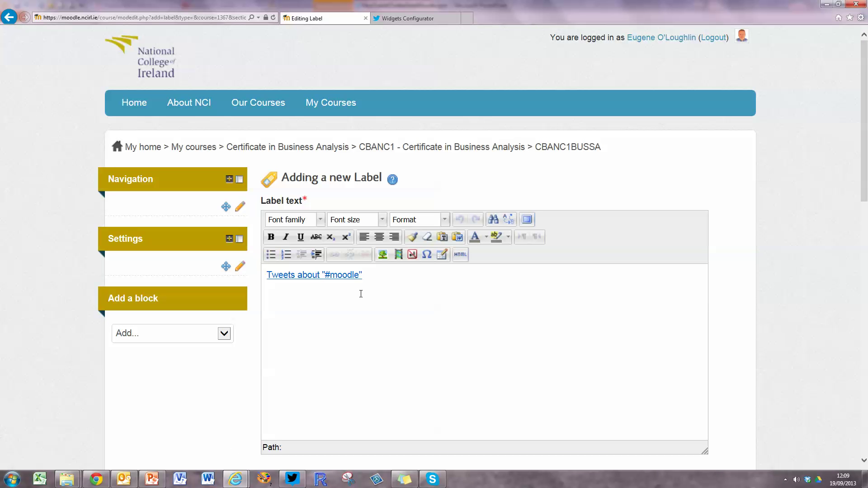
scroll(471, 289, down, 10)
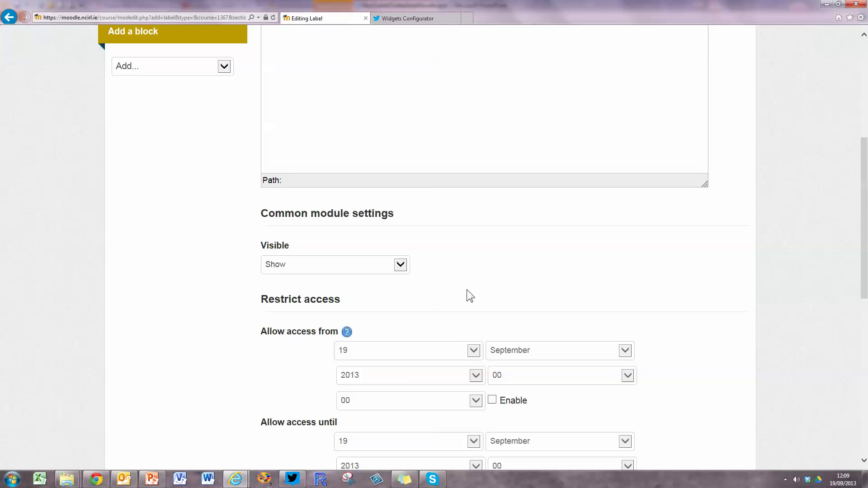
scroll(460, 289, down, 5)
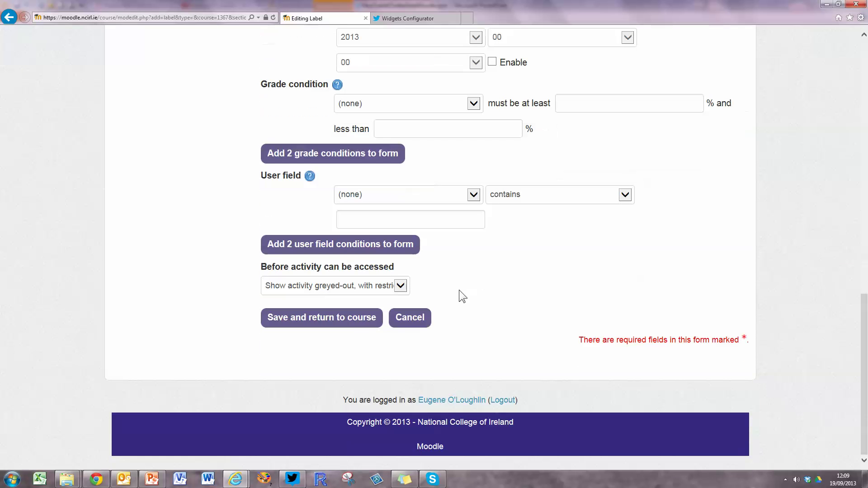
click(328, 321)
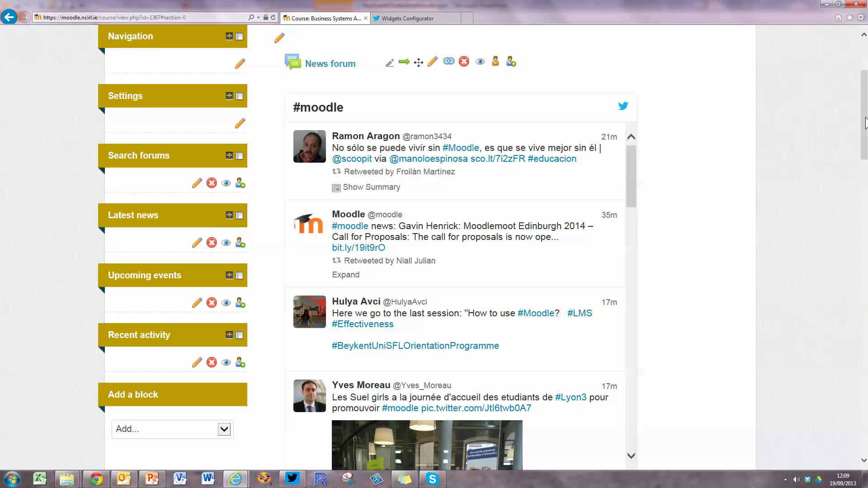
mouse_move(865, 123)
mouse_down()
mouse_move(866, 144)
mouse_move(866, 101)
mouse_move(866, 138)
mouse_up()
drag(630, 116, 633, 230)
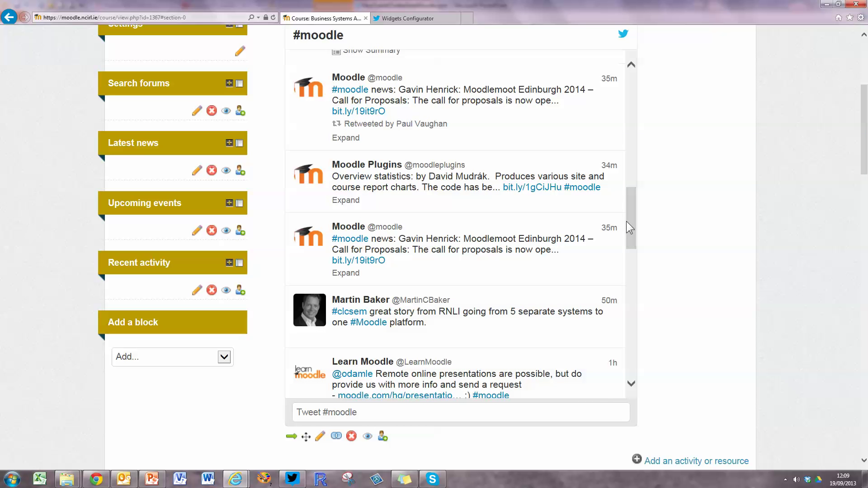
drag(630, 224, 630, 101)
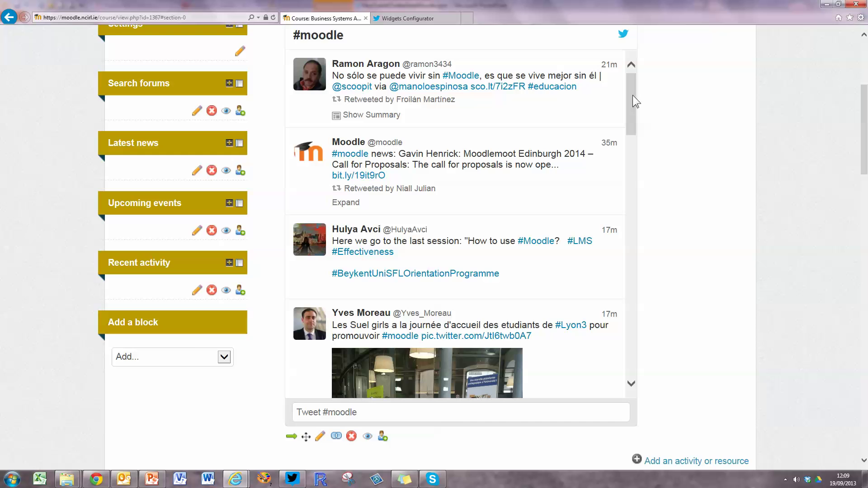
drag(863, 146, 863, 101)
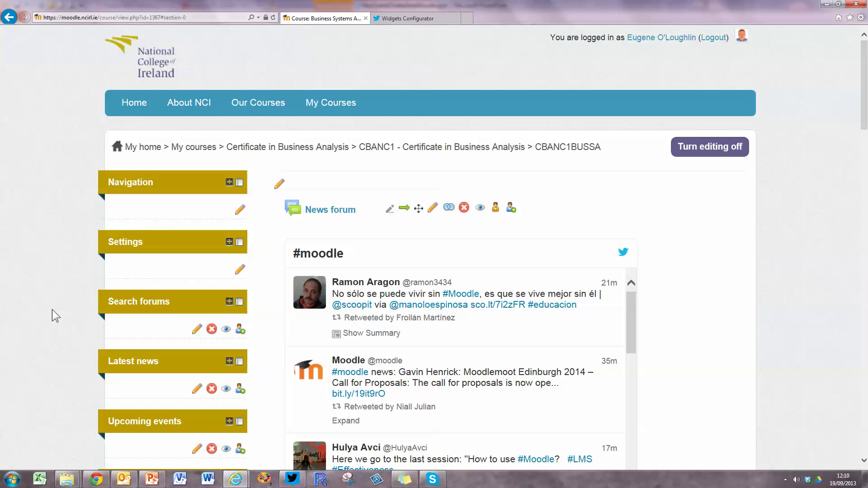
- Add an HTML block to the course sidebar via the Add a block dropdown
scroll(50, 310, down, 4)
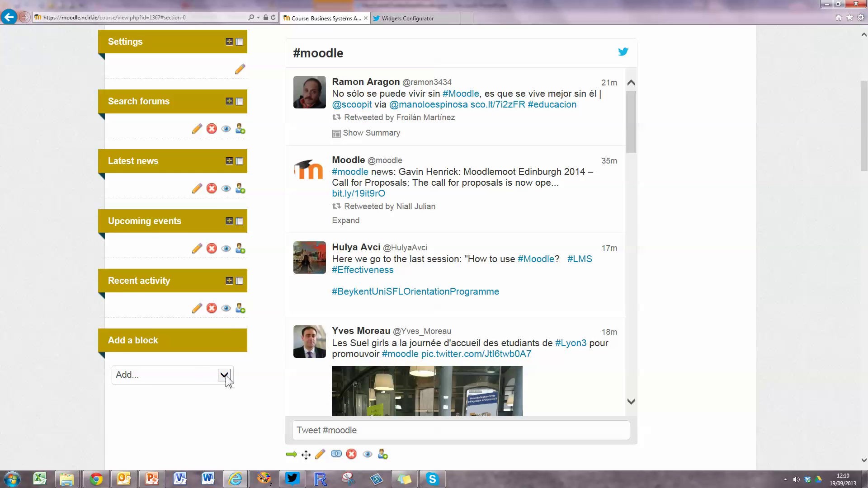
click(226, 376)
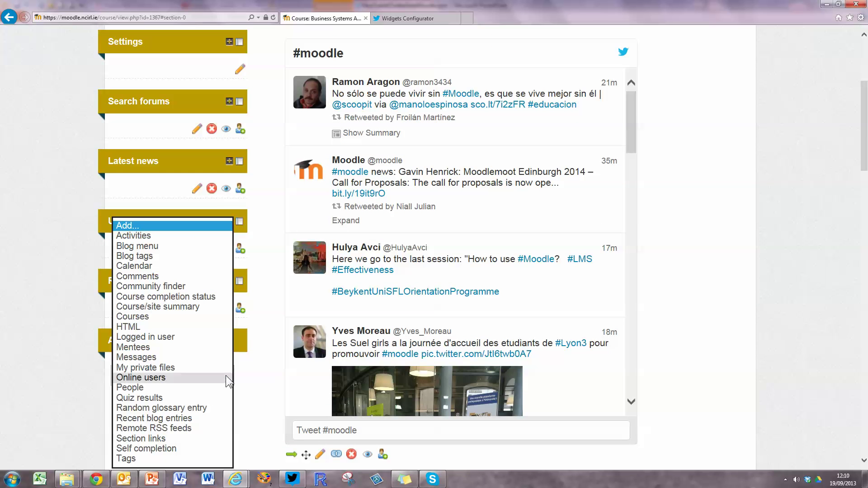
click(164, 329)
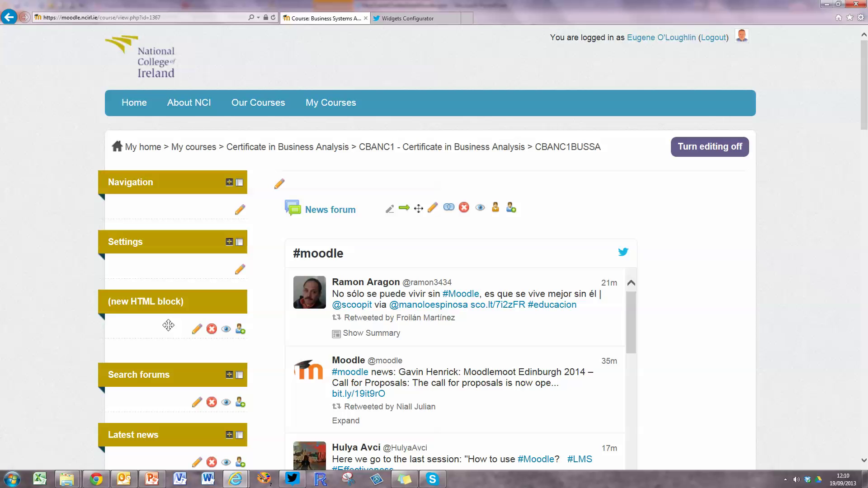
- Give the new HTML block the title 'Twitter Feed #moodle'
click(198, 330)
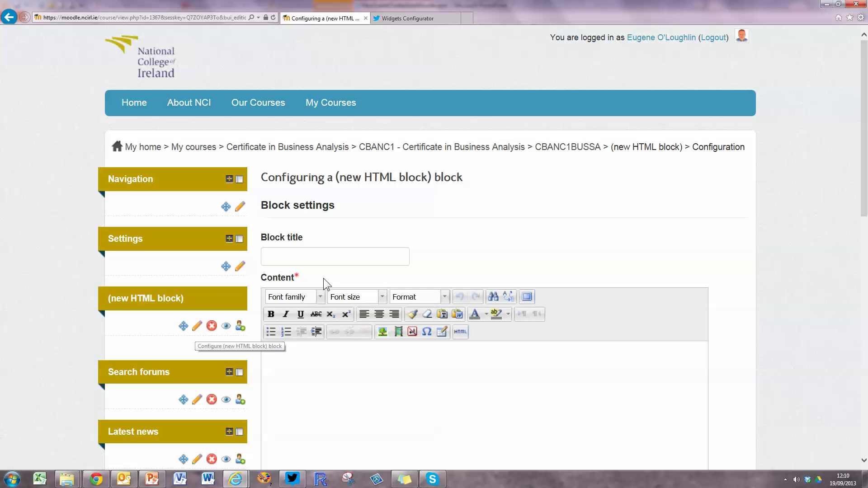
click(329, 258)
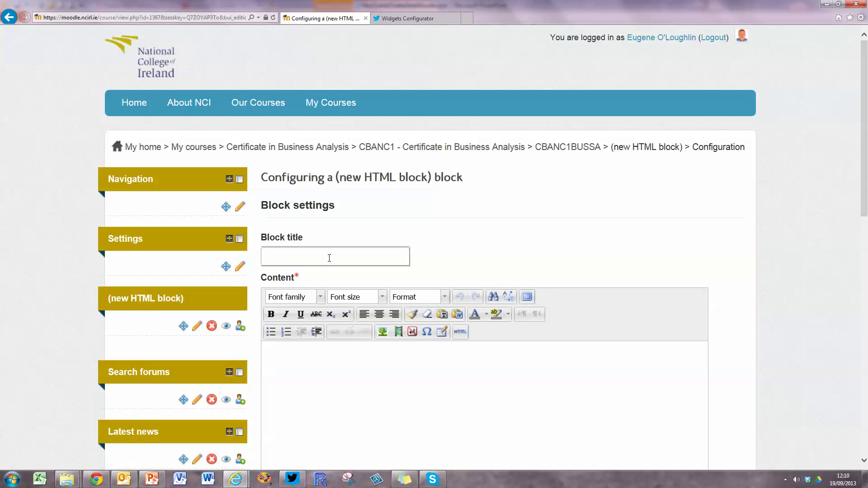
text(Twitter Feed #moodle)
- Paste the Twitter #moodle embed code into the block content's HTML source and save the changes
click(373, 394)
scroll(389, 384, down, 2)
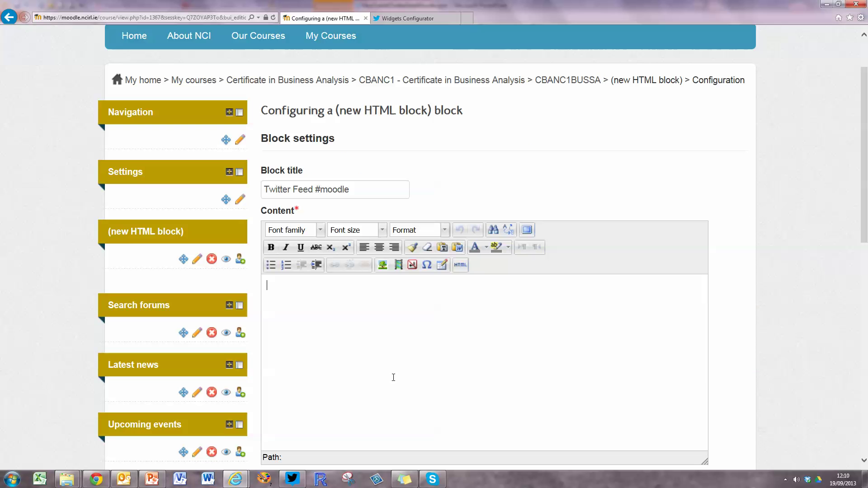
click(460, 264)
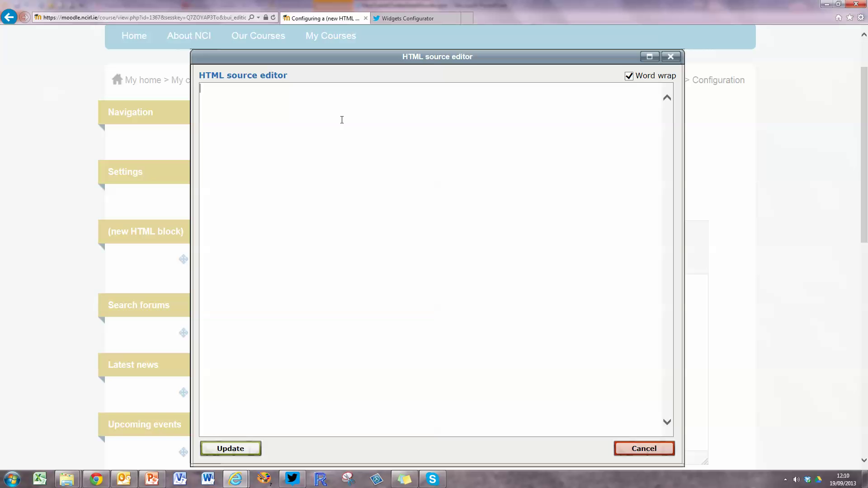
right_click(326, 120)
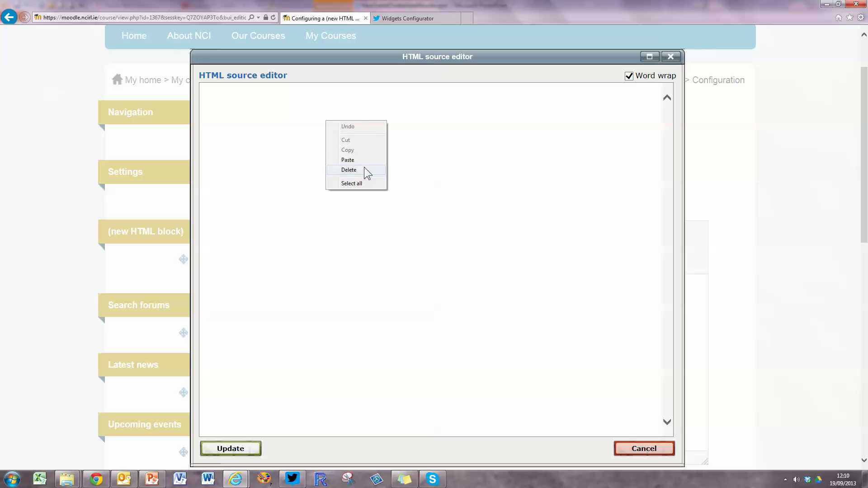
click(349, 160)
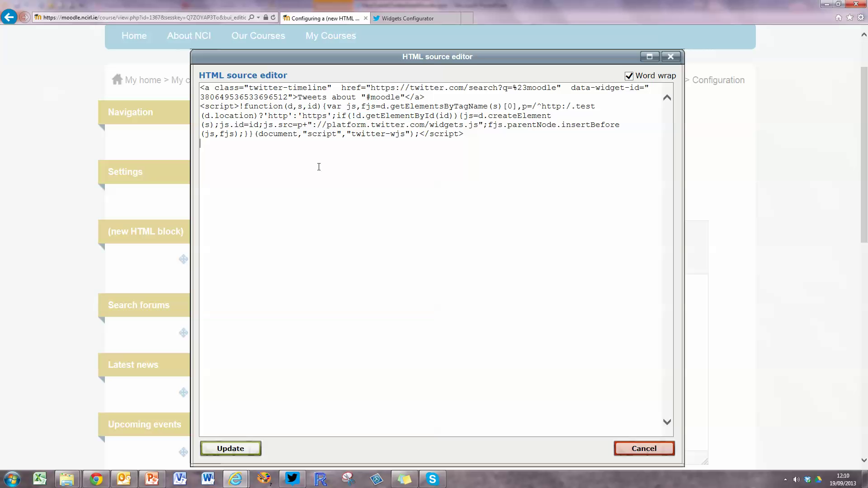
click(232, 447)
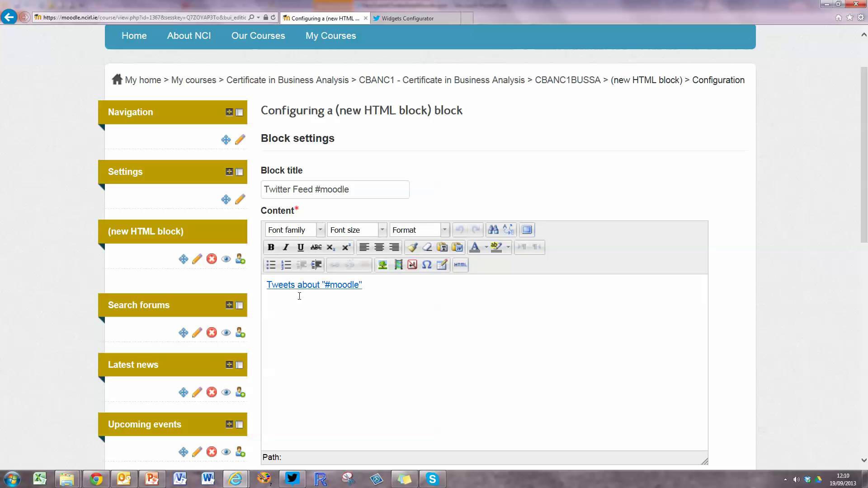
scroll(377, 310, down, 3)
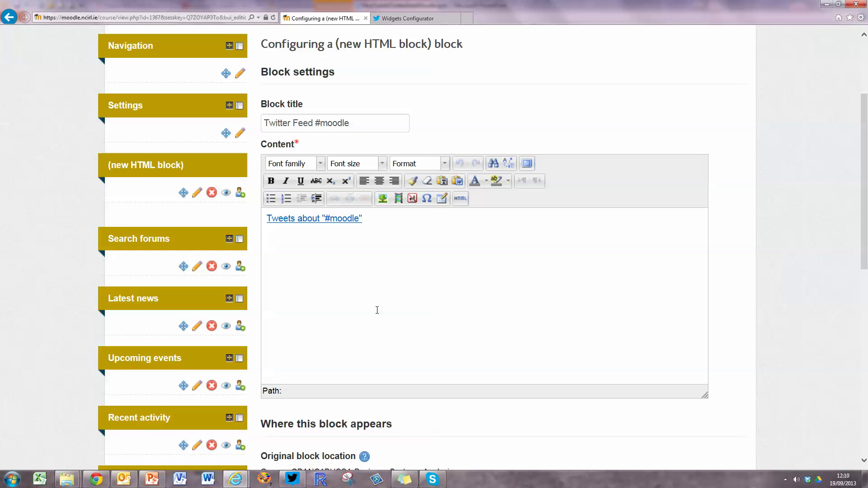
scroll(377, 310, down, 10)
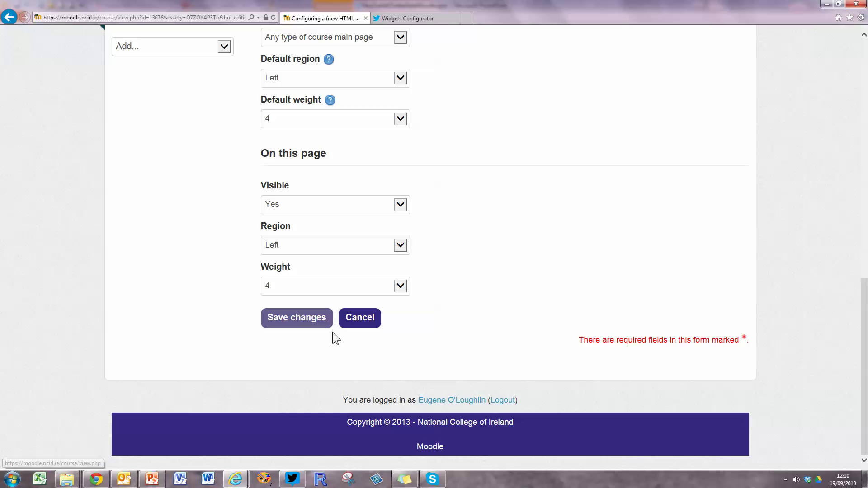
click(295, 319)
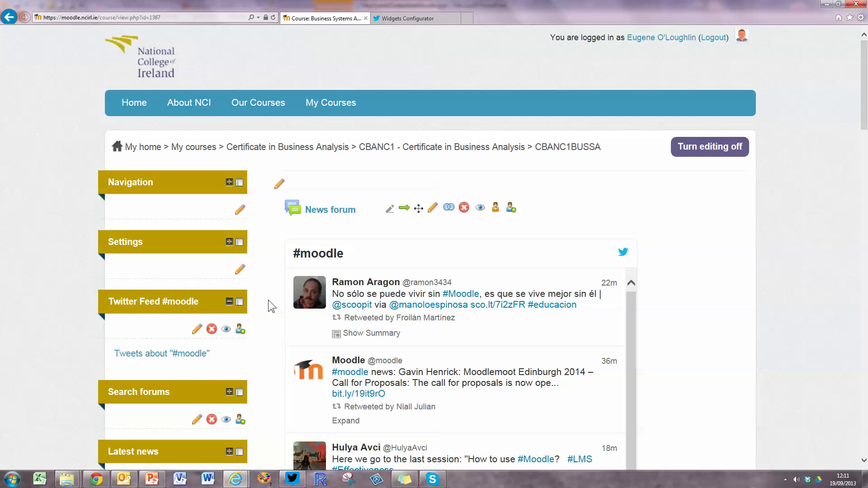
- Delete the Twitter embed-code label from the main course column and confirm the deletion
scroll(308, 332, down, 1)
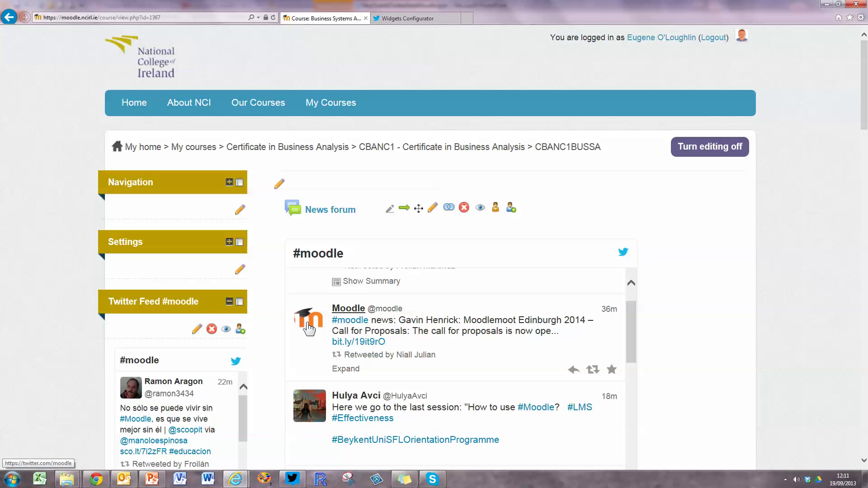
drag(864, 121, 865, 198)
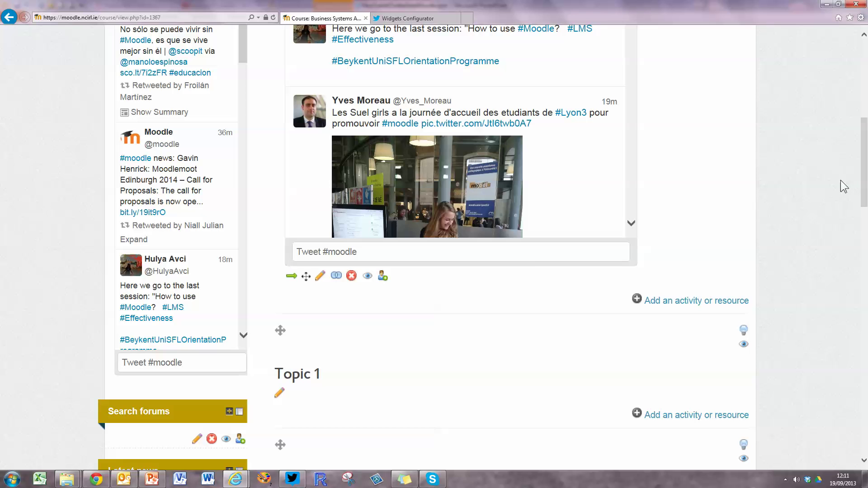
click(352, 276)
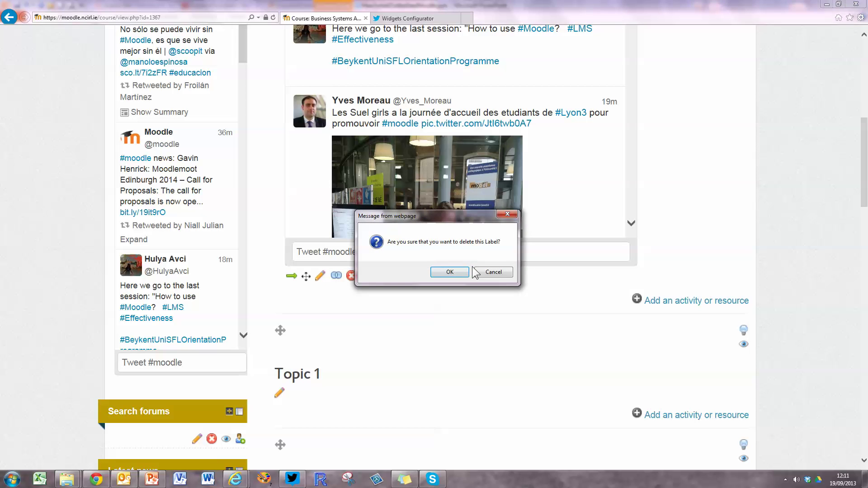
click(457, 270)
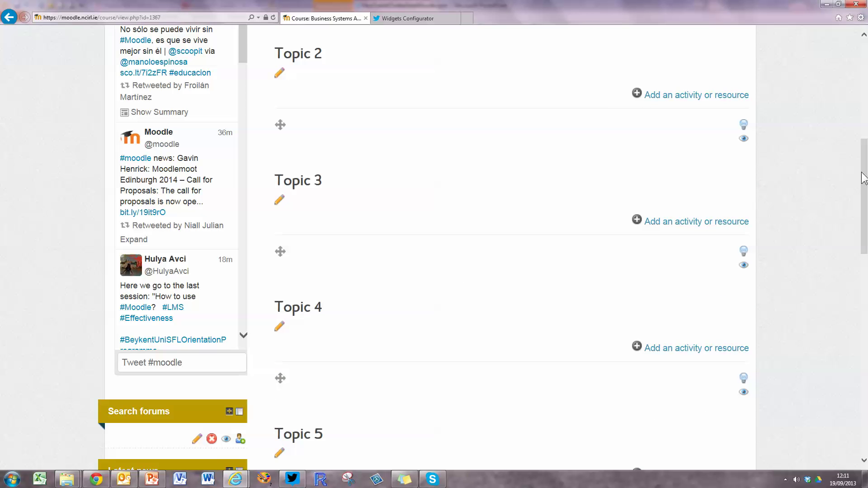
drag(863, 178, 861, 112)
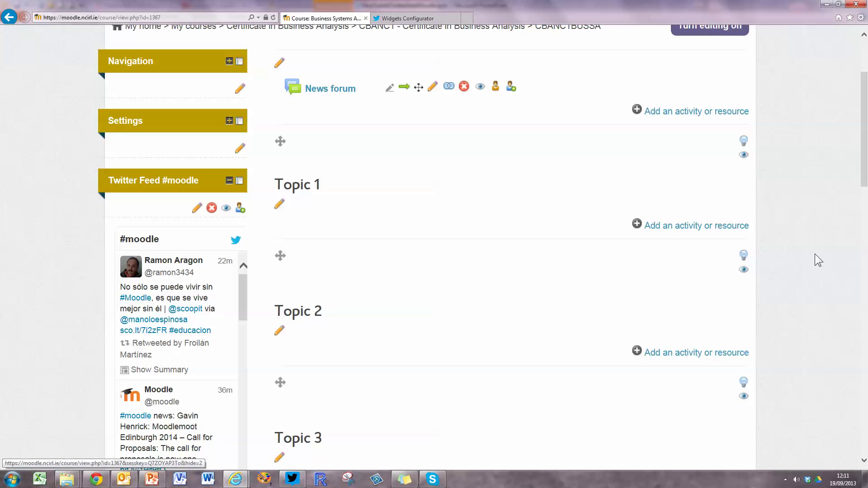
drag(862, 176, 865, 221)
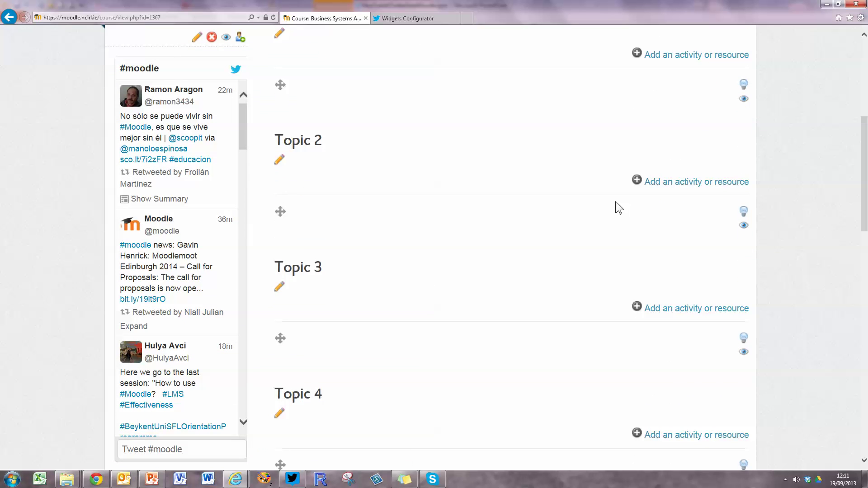
mouse_move(206, 169)
drag(241, 123, 240, 231)
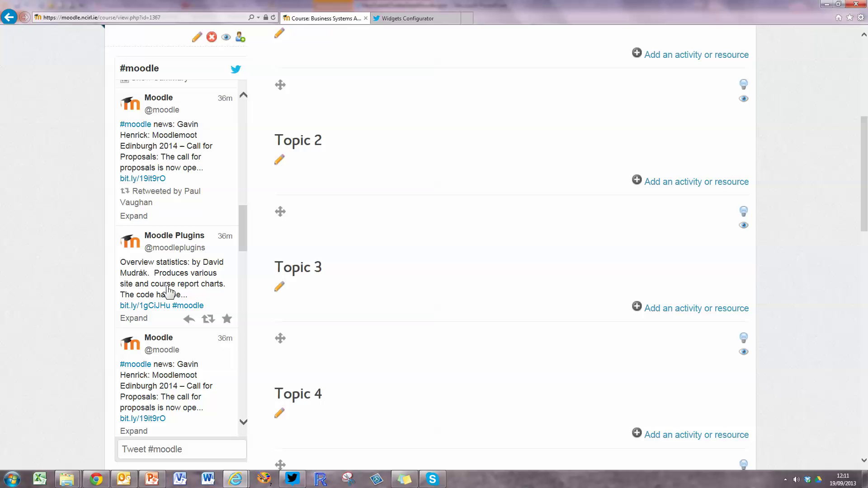
drag(864, 219, 865, 142)
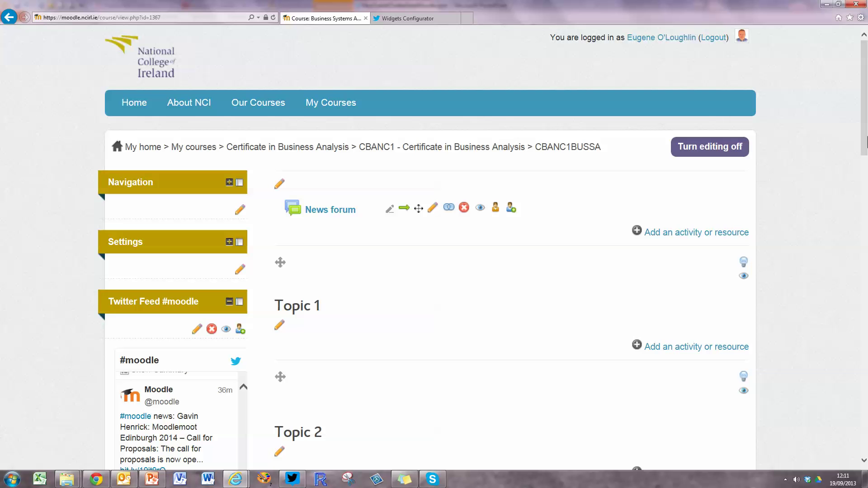